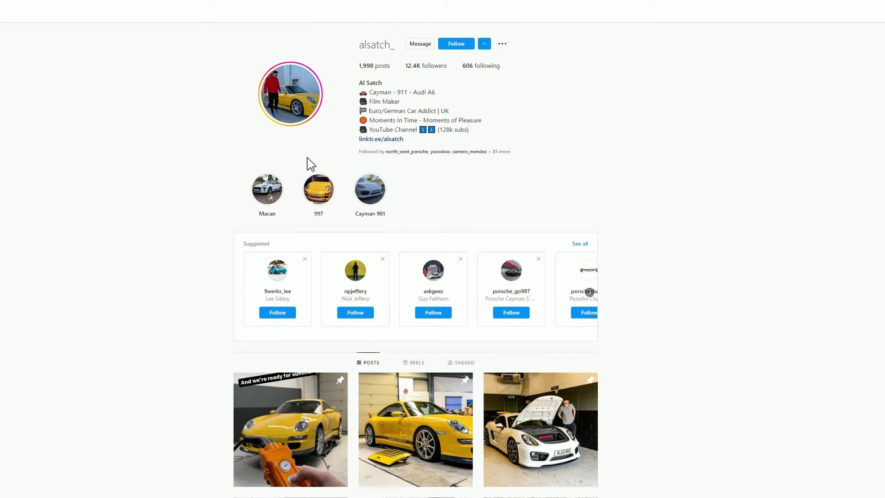
# Step: Follow the Porsche enthusiast's Instagram profile
pyautogui.click(460, 46)
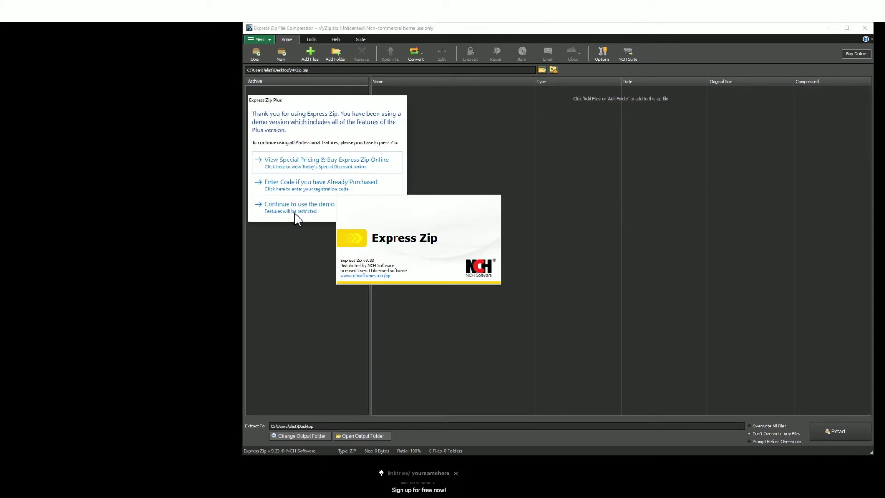
# Step: Continue the Express Zip demo, extract the iCarsoft_MSDIAG_PCClientKits installer, and open its output folder
pyautogui.click(296, 212)
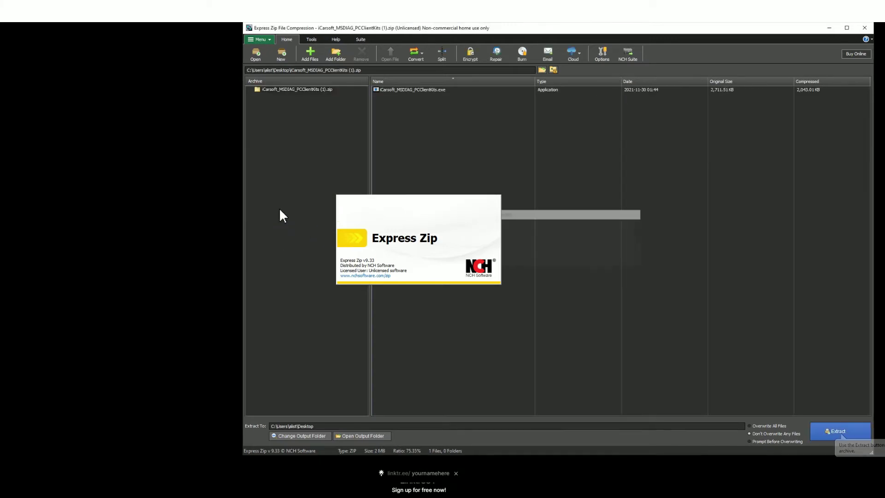
pyautogui.click(842, 432)
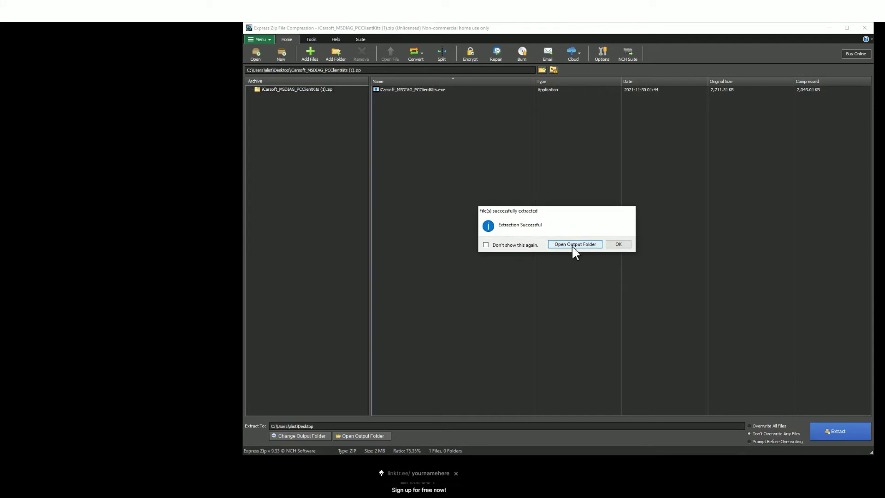
pyautogui.click(572, 244)
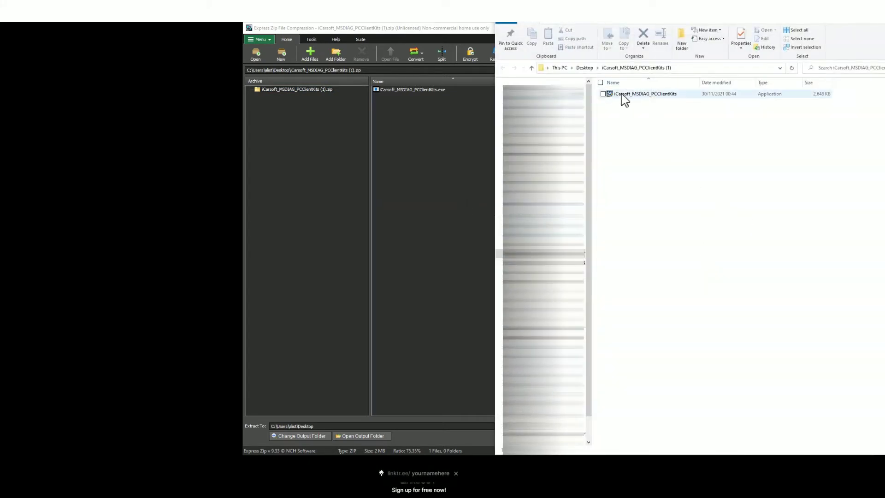
pyautogui.moveTo(645, 94)
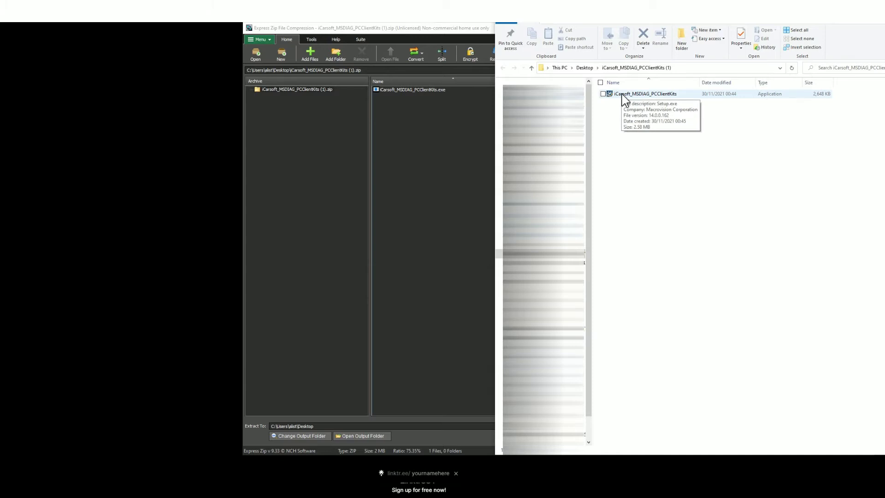
# Step: Run the extracted iCarsoft installer and complete the InstallShield Wizard with the default destination
pyautogui.click(657, 98)
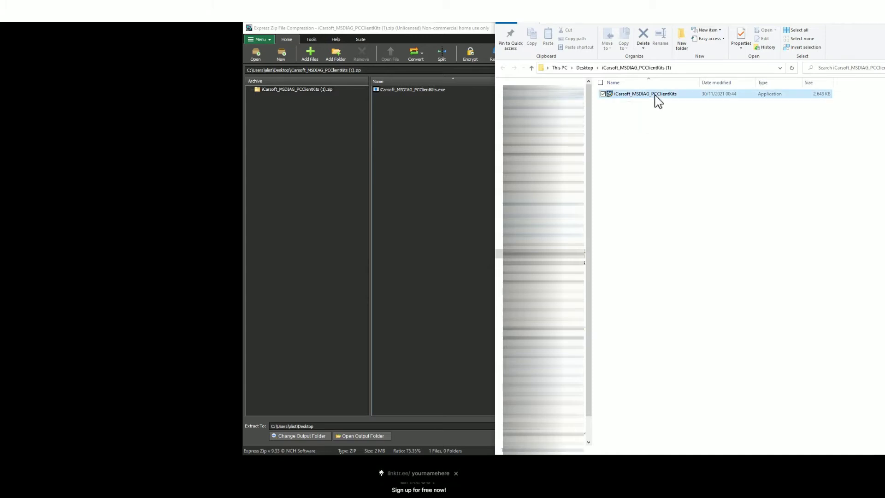
pyautogui.doubleClick(657, 99)
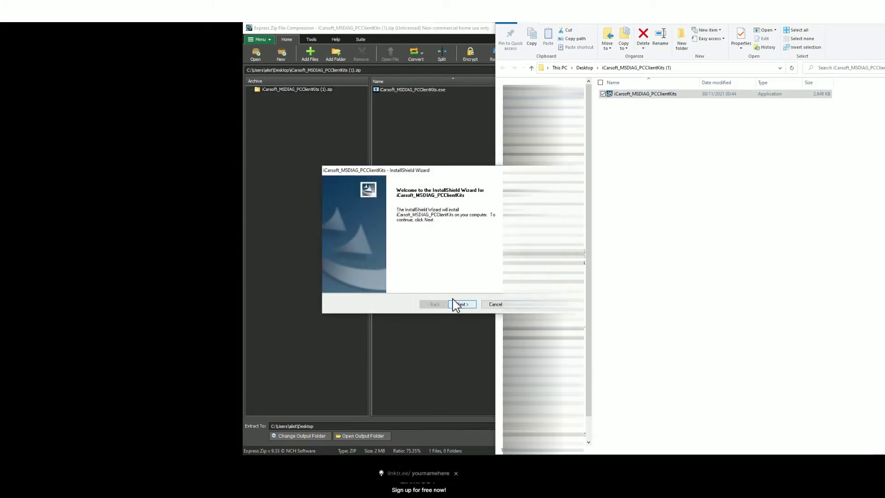
pyautogui.click(461, 304)
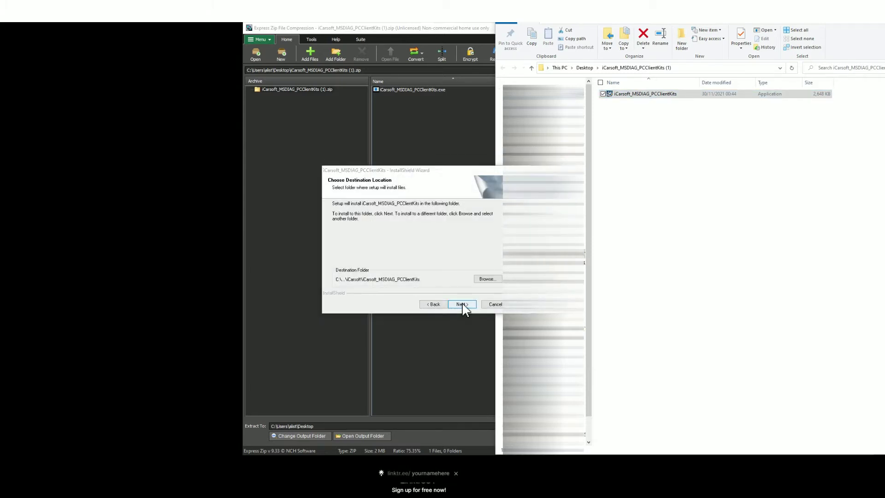
pyautogui.click(462, 305)
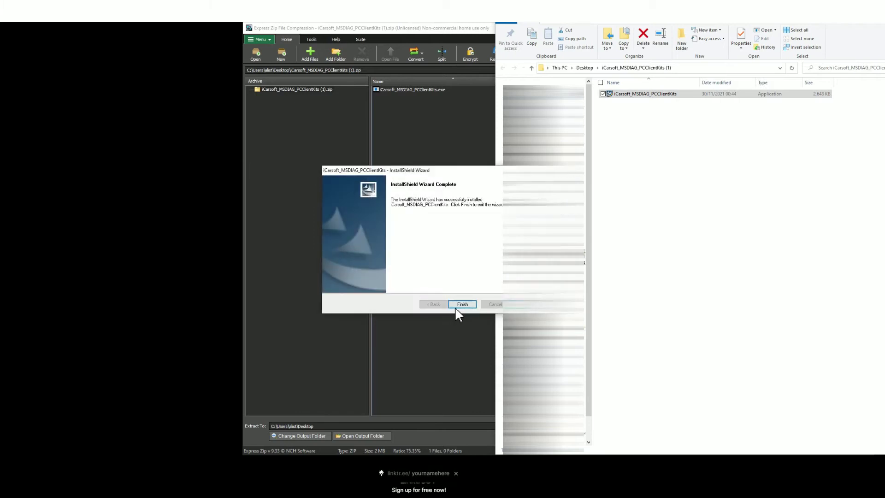
pyautogui.click(462, 305)
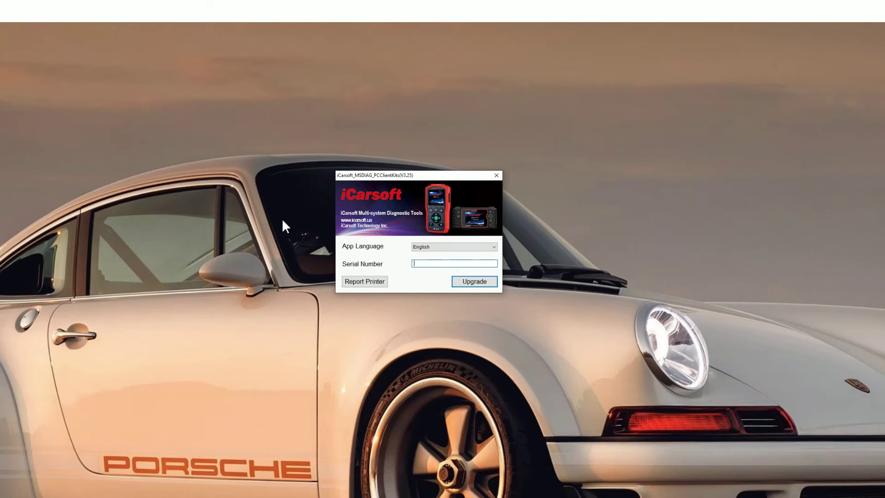
# Step: Select the Serial Number field in the iCarsoft PC Client upgrade window
pyautogui.click(428, 262)
# Step: Submit the serial with Upgrade, then register using the pasted e-mail and UID code
pyautogui.click(485, 284)
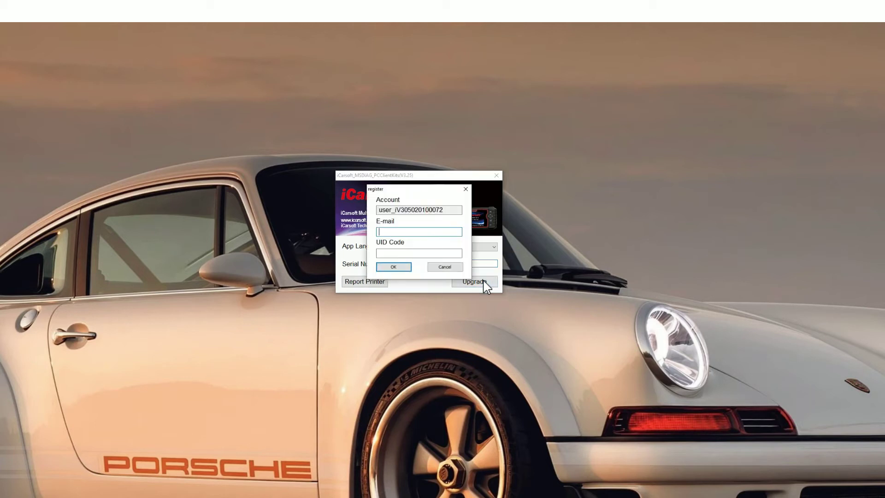
pyautogui.hotkey('ctrl', 'v')
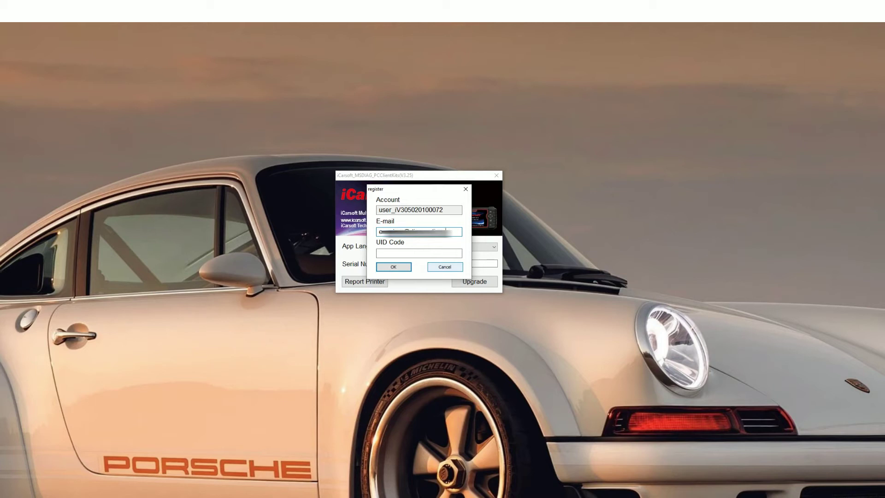
pyautogui.write('.com')
pyautogui.click(437, 254)
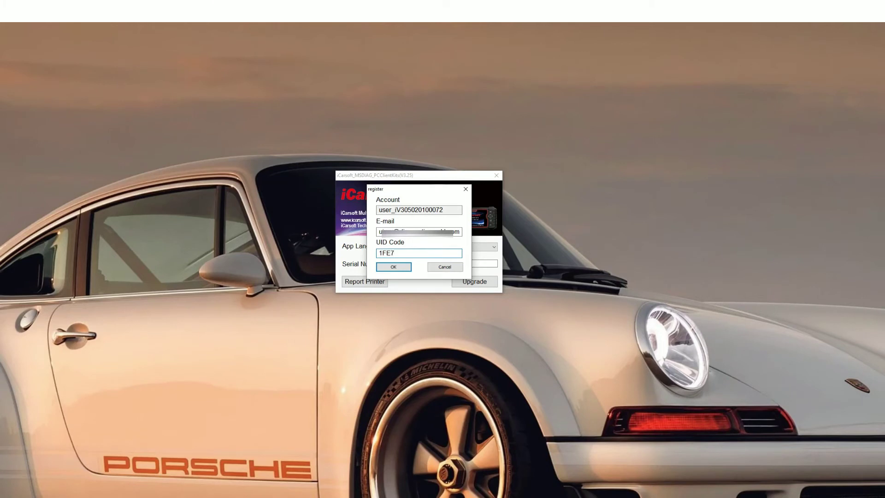
pyautogui.click(399, 269)
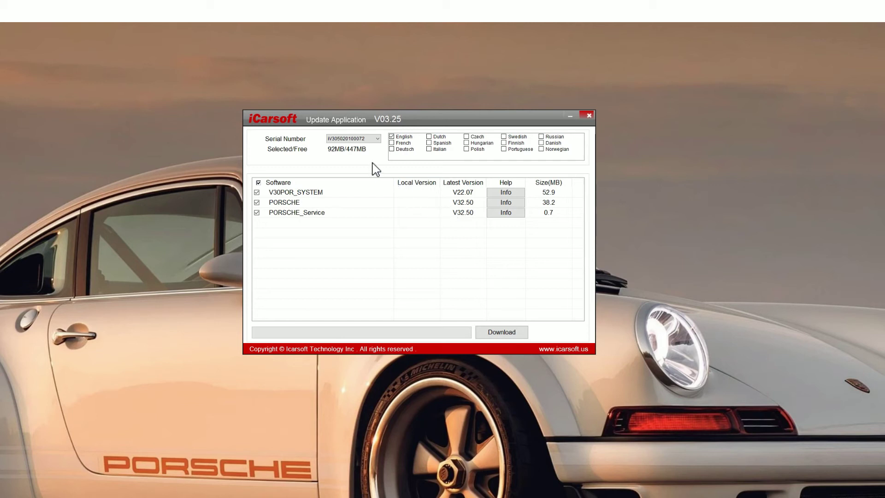
# Step: Download the three Porsche packages, agreeing to clear the TF card
pyautogui.click(511, 339)
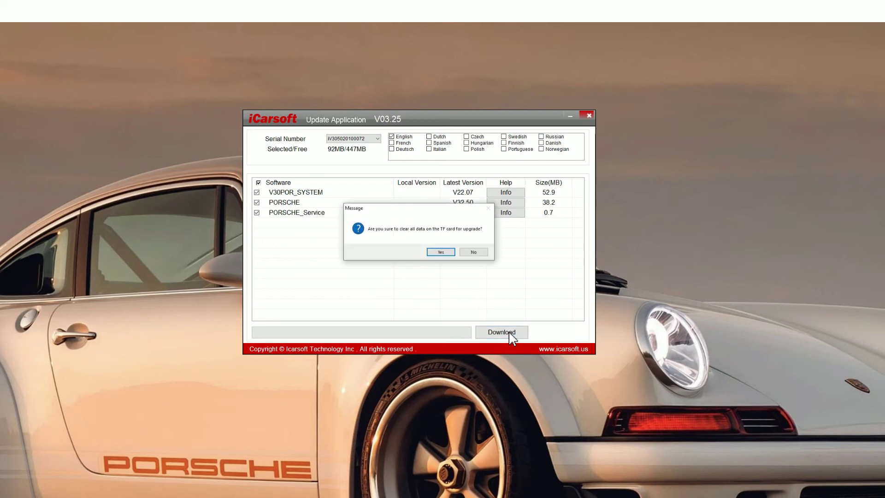
pyautogui.click(433, 253)
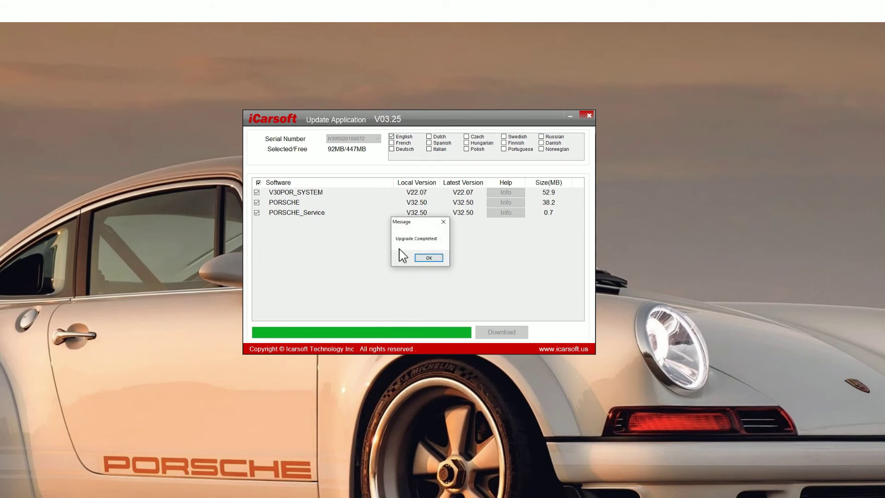
# Step: Dismiss the Upgrade Completed message and close the updater window
pyautogui.click(429, 259)
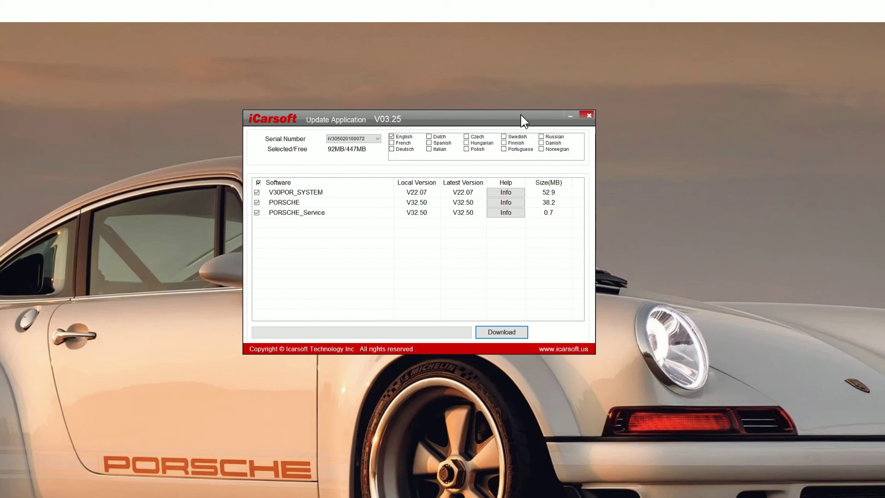
pyautogui.click(590, 117)
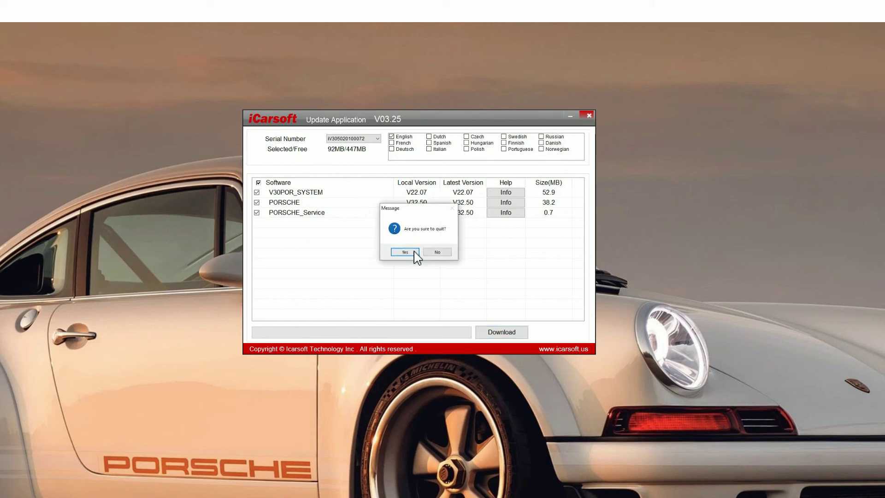